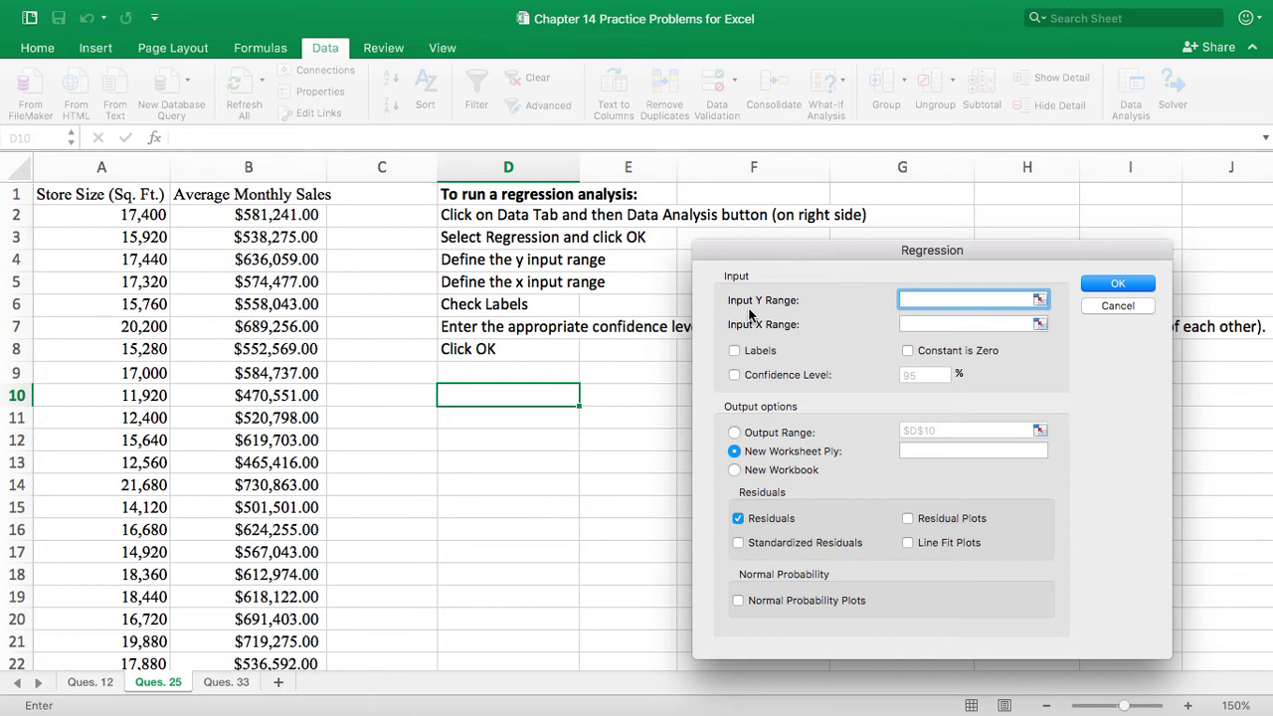
# Set the regression's Input Y Range to the Average Monthly Sales column including its header, $B$1:$B$22.
pyautogui.click(1039, 300)
pyautogui.moveTo(252, 198); pyautogui.dragTo(288, 584)
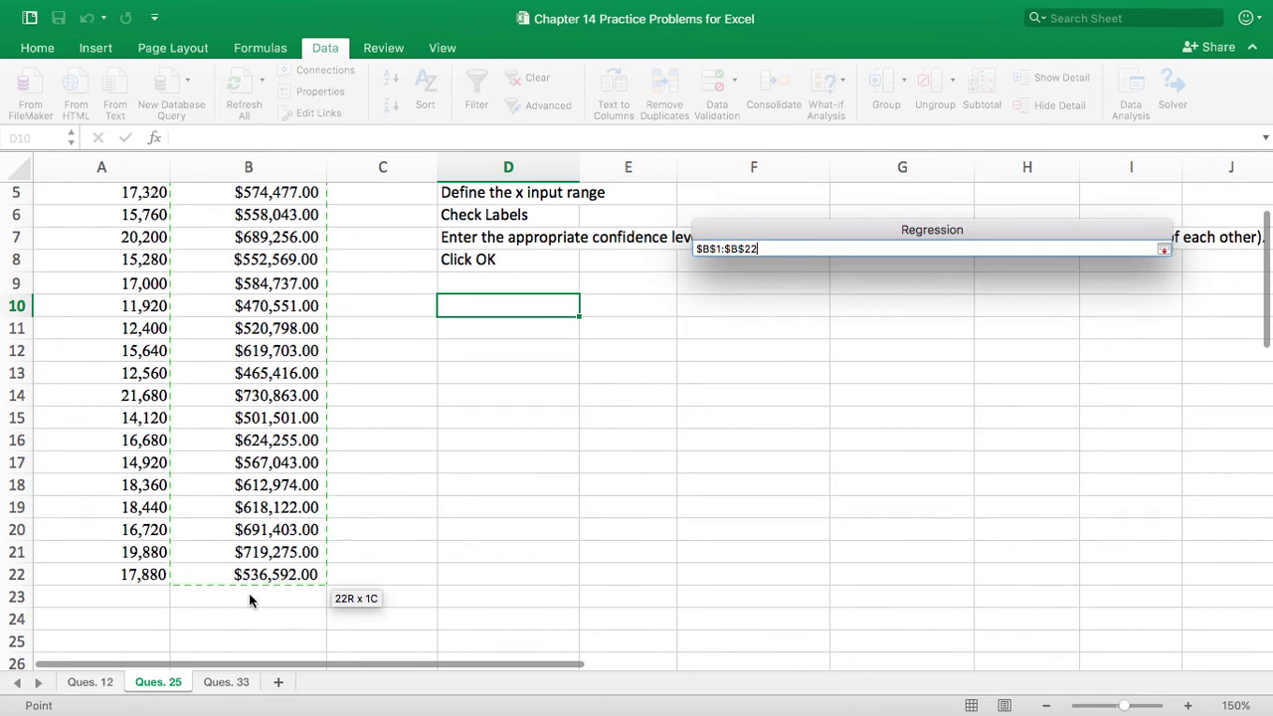
pyautogui.scroll(3, 314, 465)
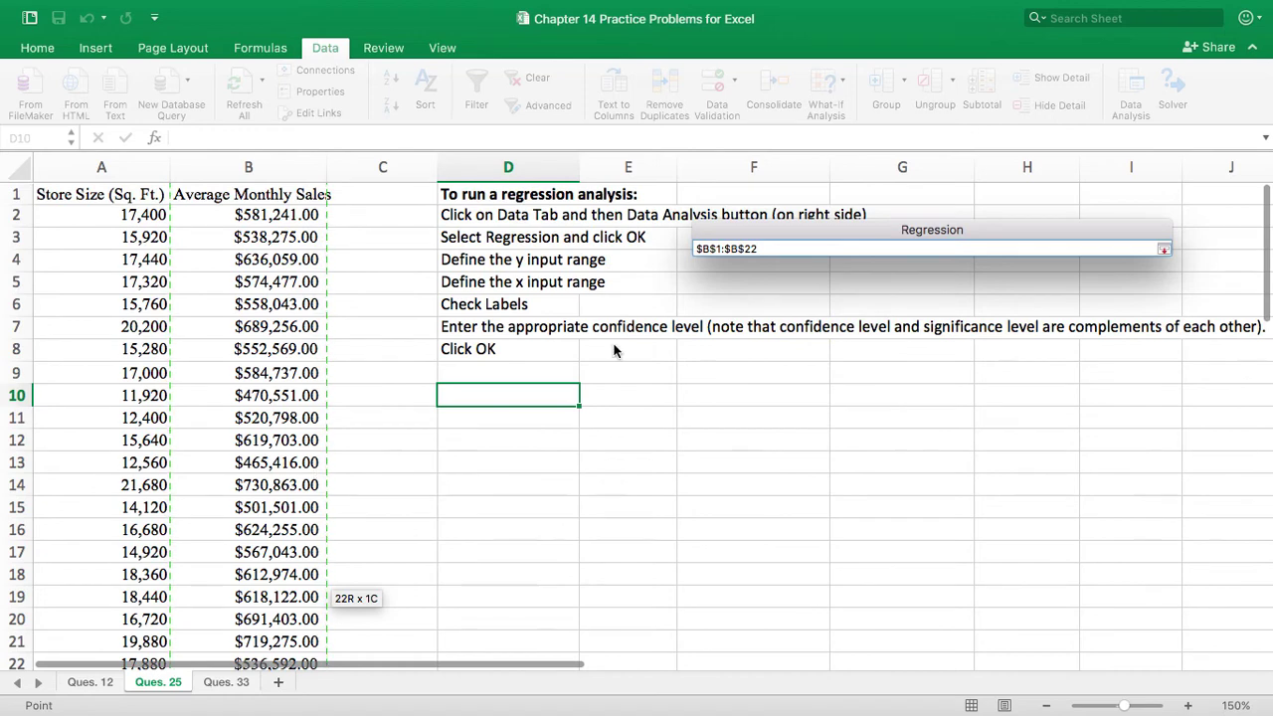
pyautogui.click(1163, 249)
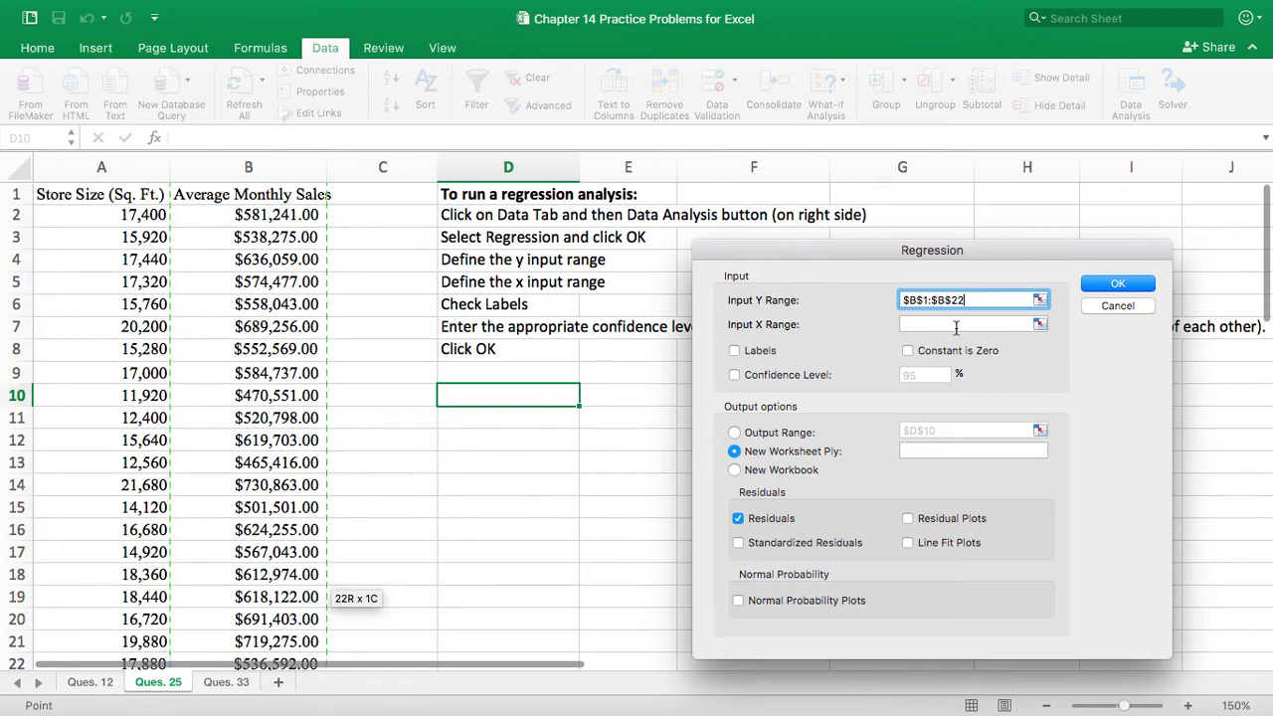
# Set the Input X Range to the Store Size column, $A$1:$A$22, and enable Labels for the header row.
pyautogui.click(1039, 326)
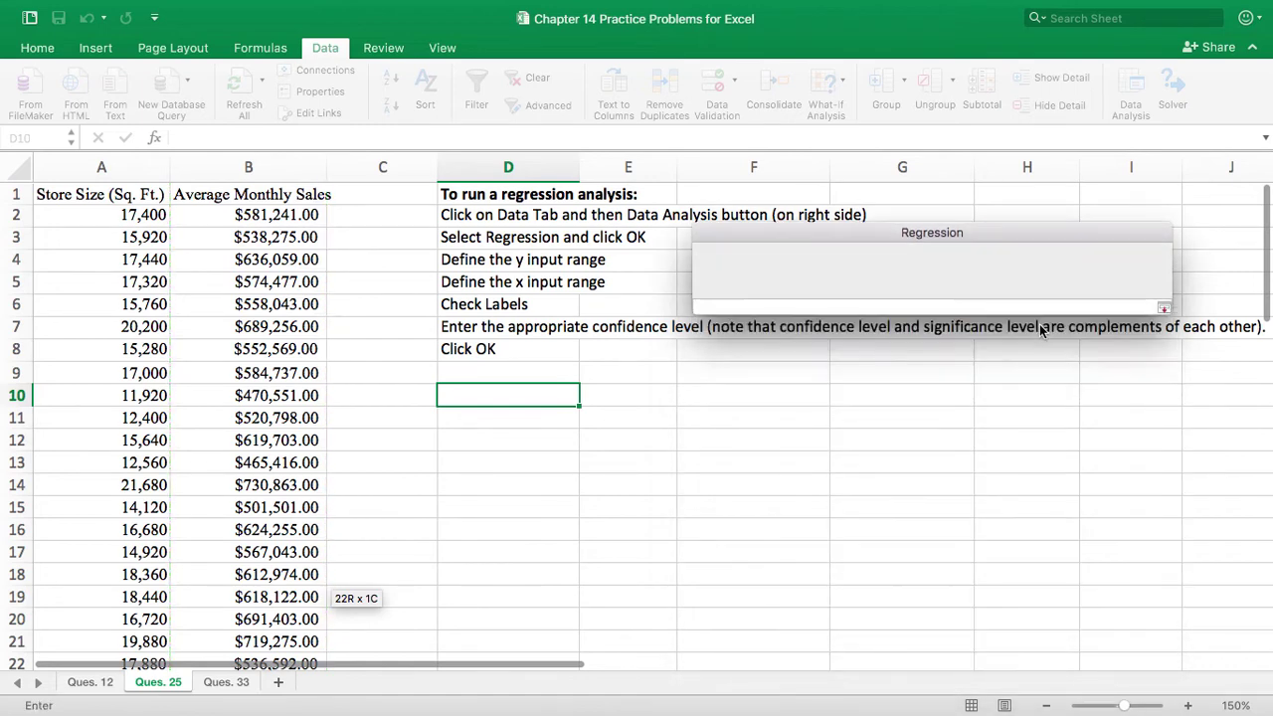
pyautogui.moveTo(120, 196); pyautogui.dragTo(142, 577)
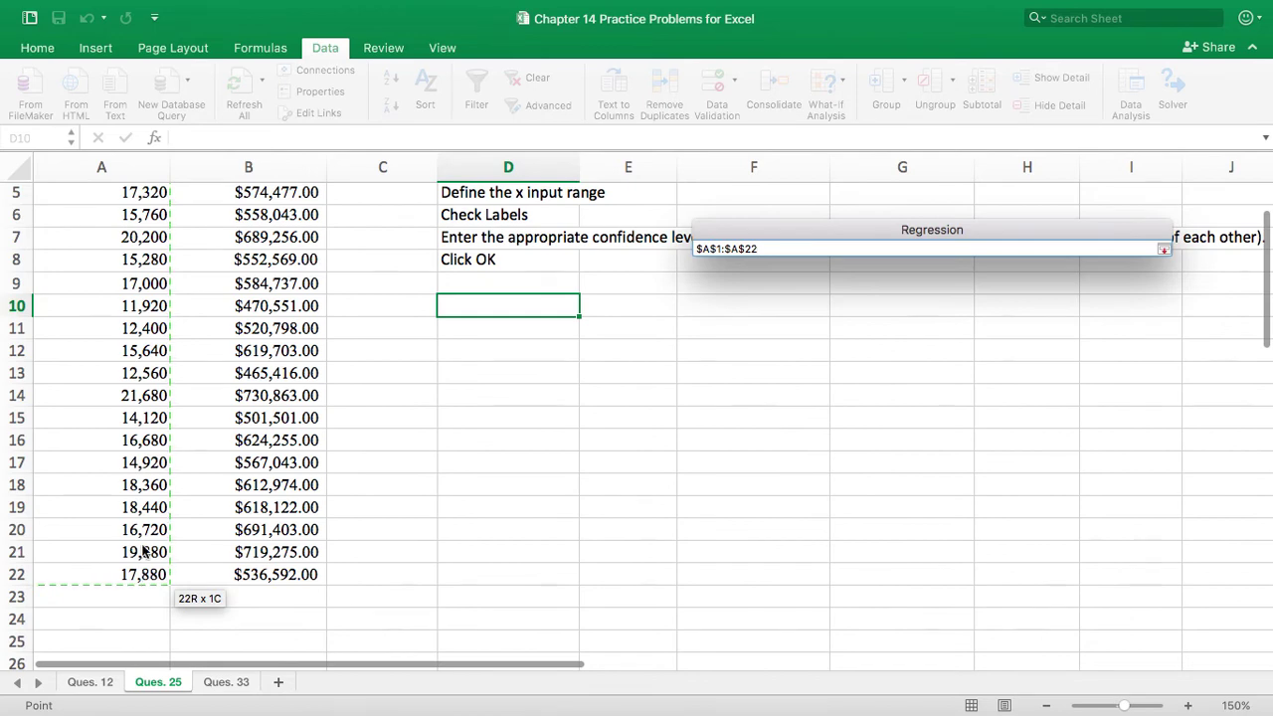
pyautogui.scroll(2, 139, 585)
pyautogui.click(1164, 249)
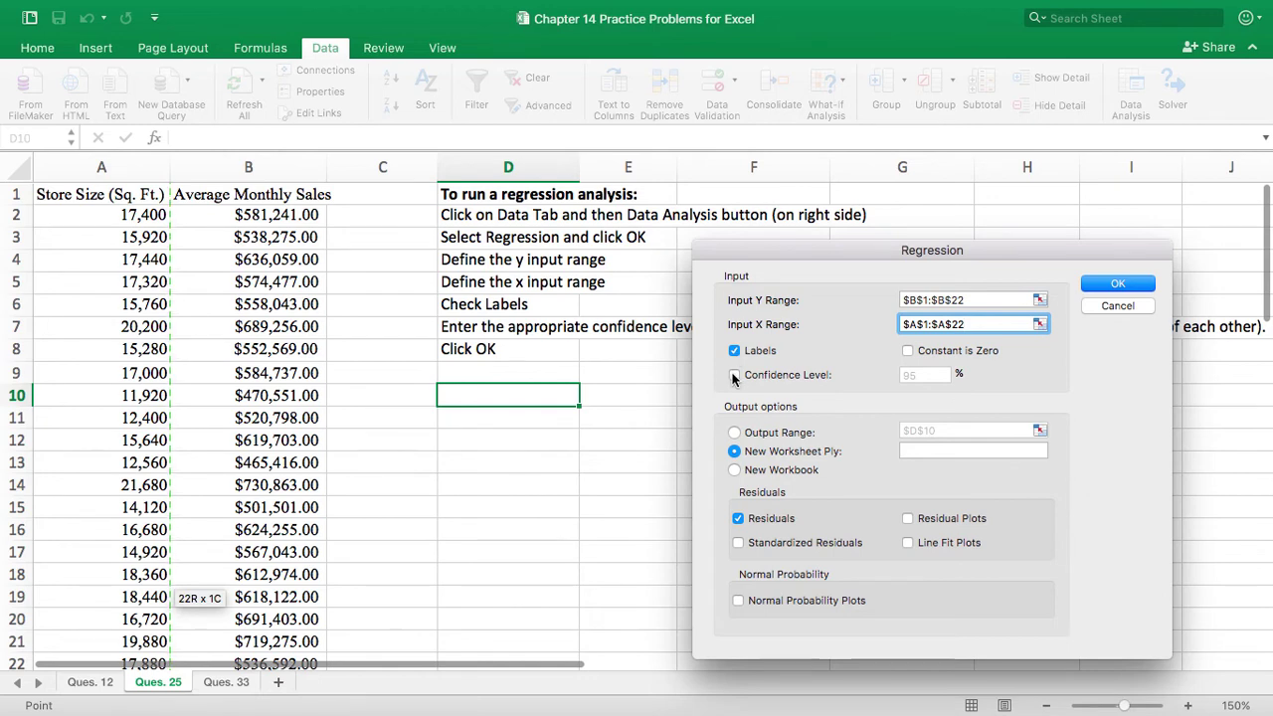
# Enable the 95% confidence level and run the regression with its output range starting at $D$10.
pyautogui.click(734, 375)
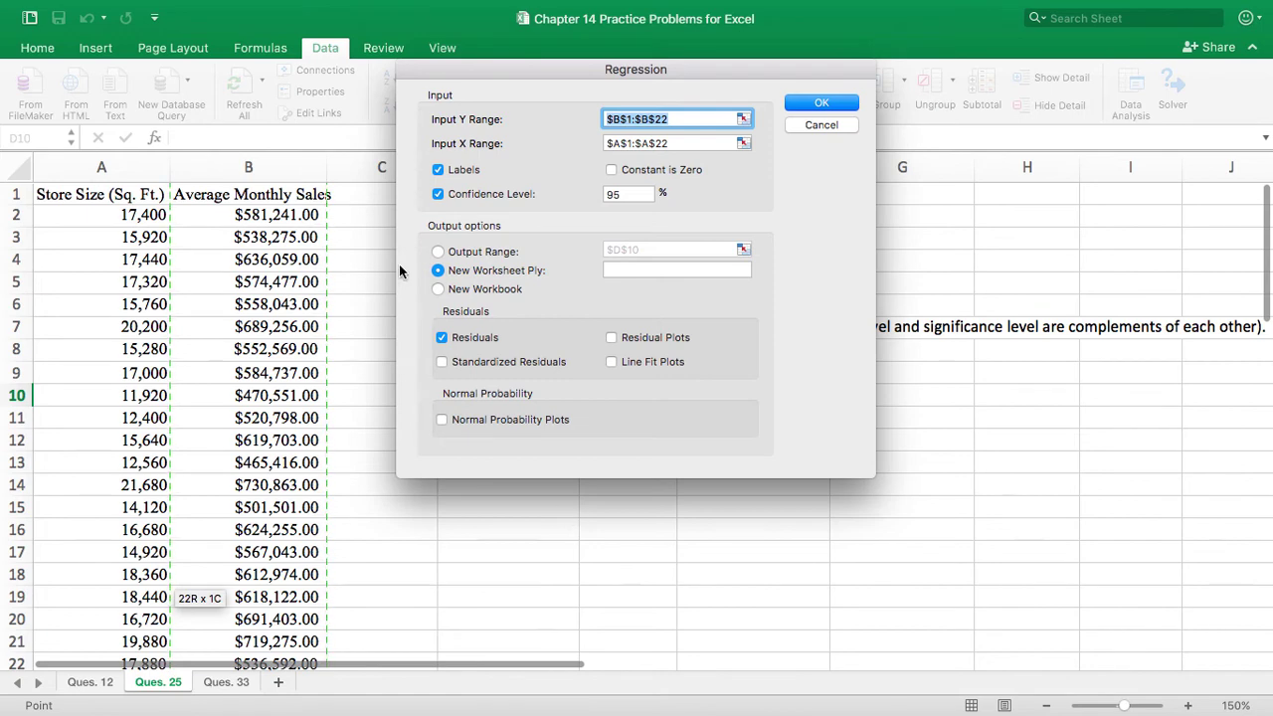
pyautogui.click(437, 252)
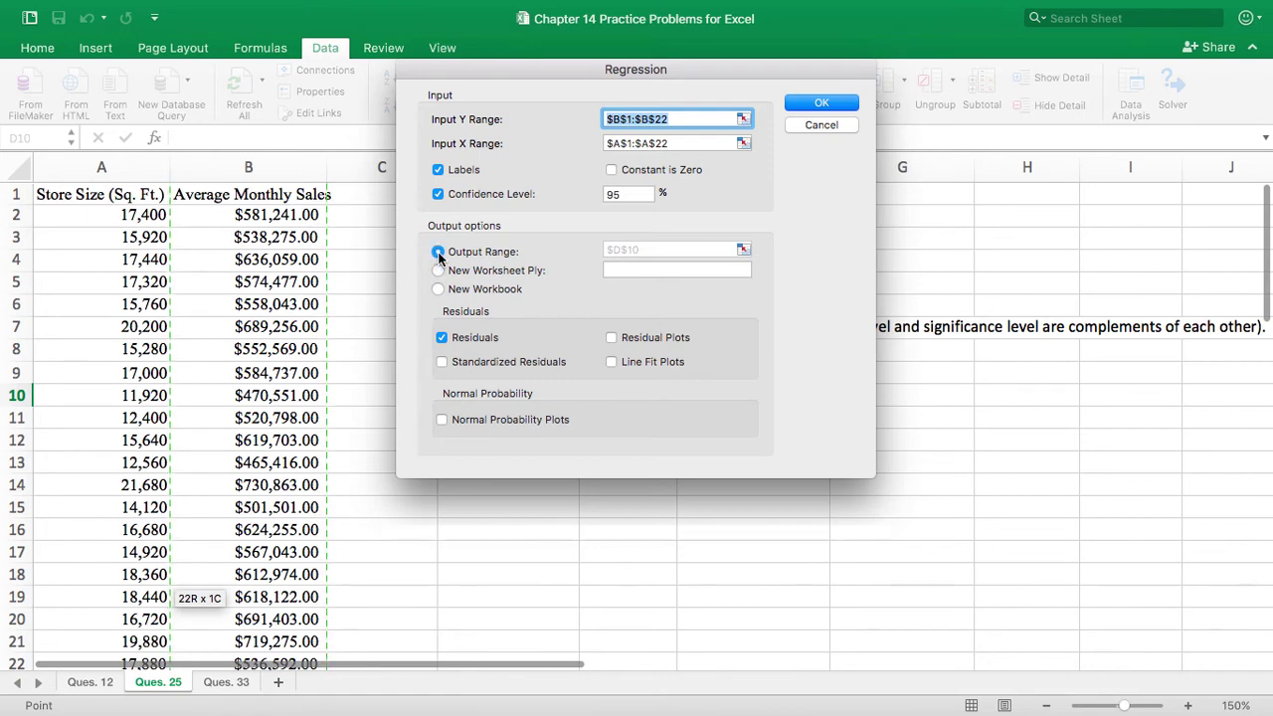
pyautogui.click(743, 249)
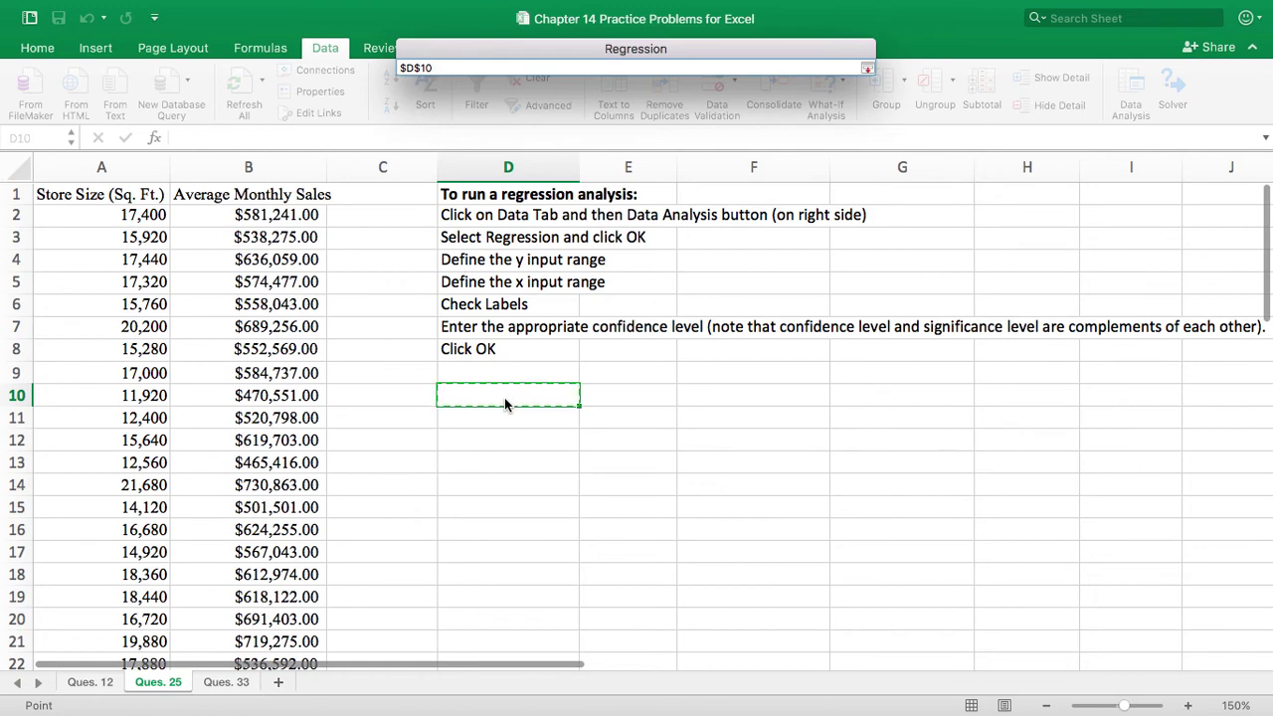
pyautogui.click(867, 67)
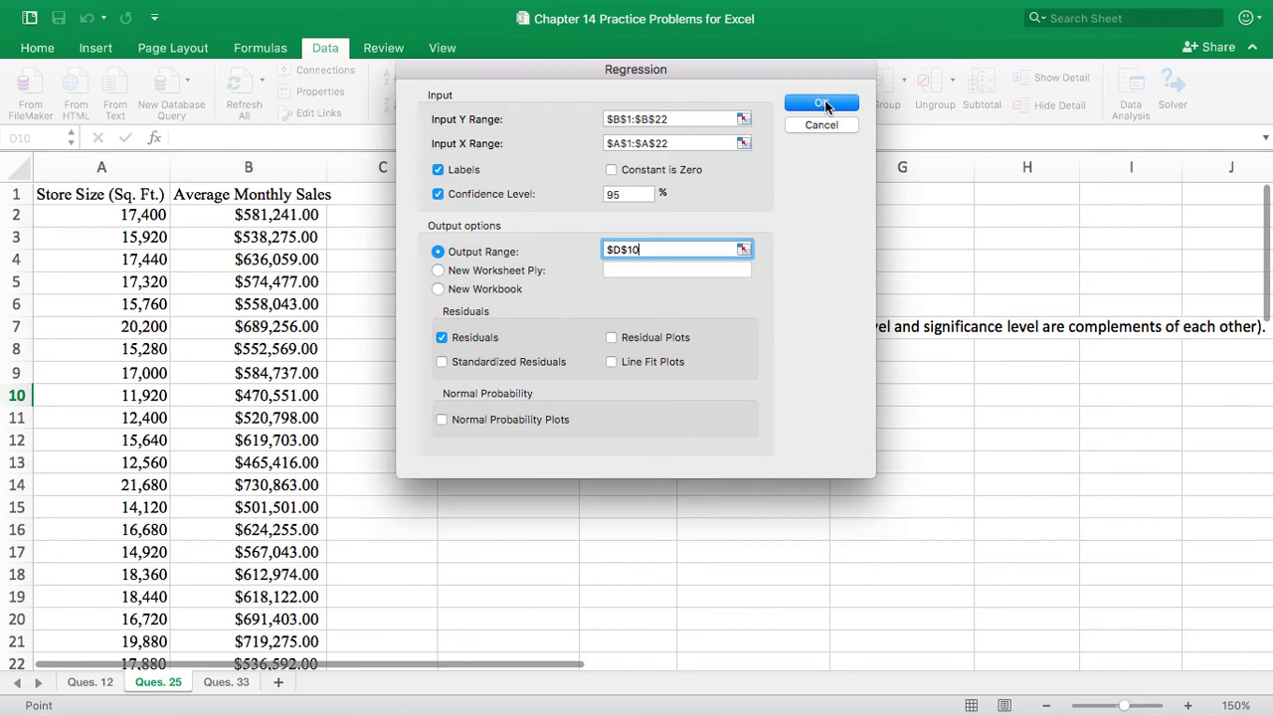
pyautogui.click(822, 103)
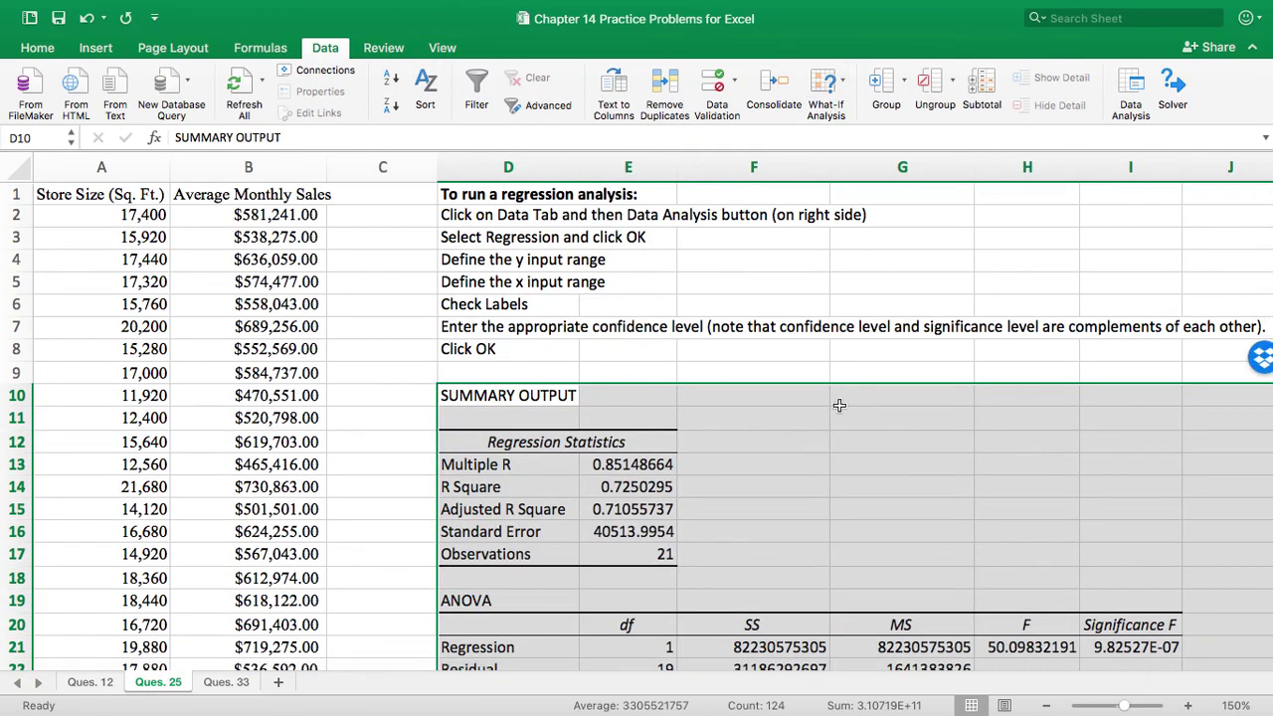
# Format the SS, MS, F and Significance F values in the ANOVA table (F21:I23) to four decimal places.
pyautogui.scroll(-5, 840, 405)
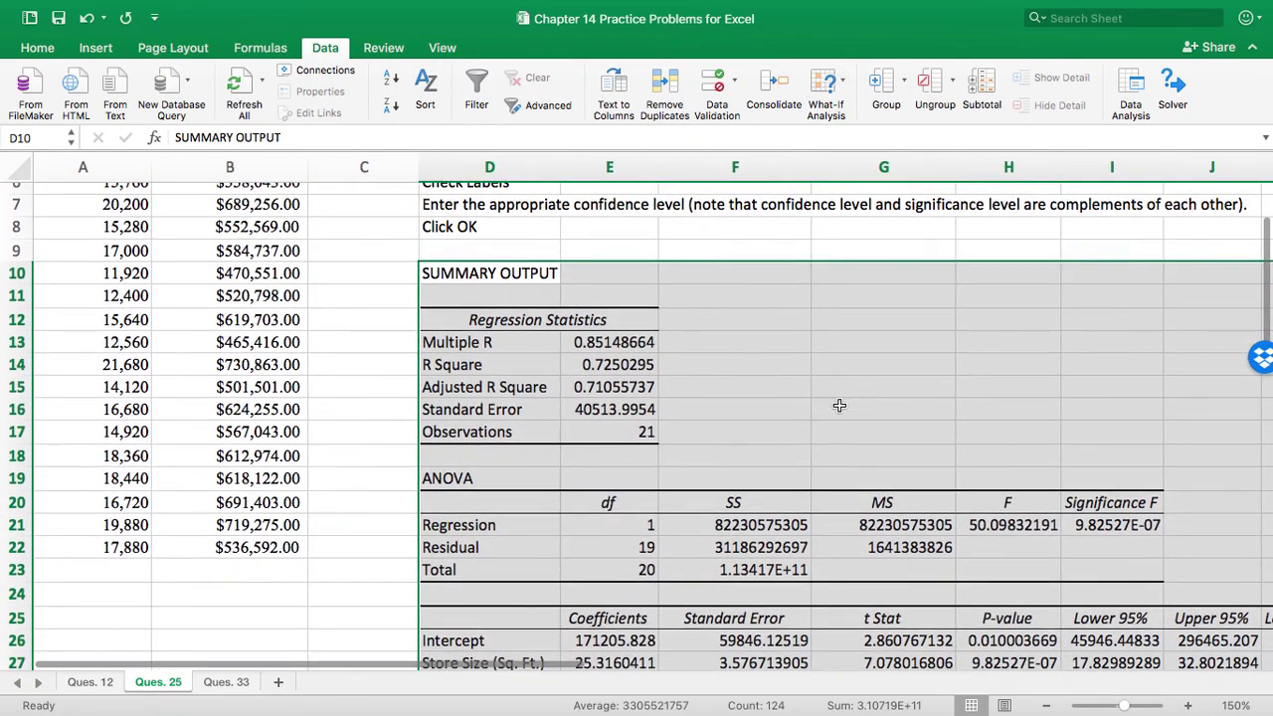
pyautogui.hscroll(2, 839, 405)
pyautogui.scroll(1, 839, 404)
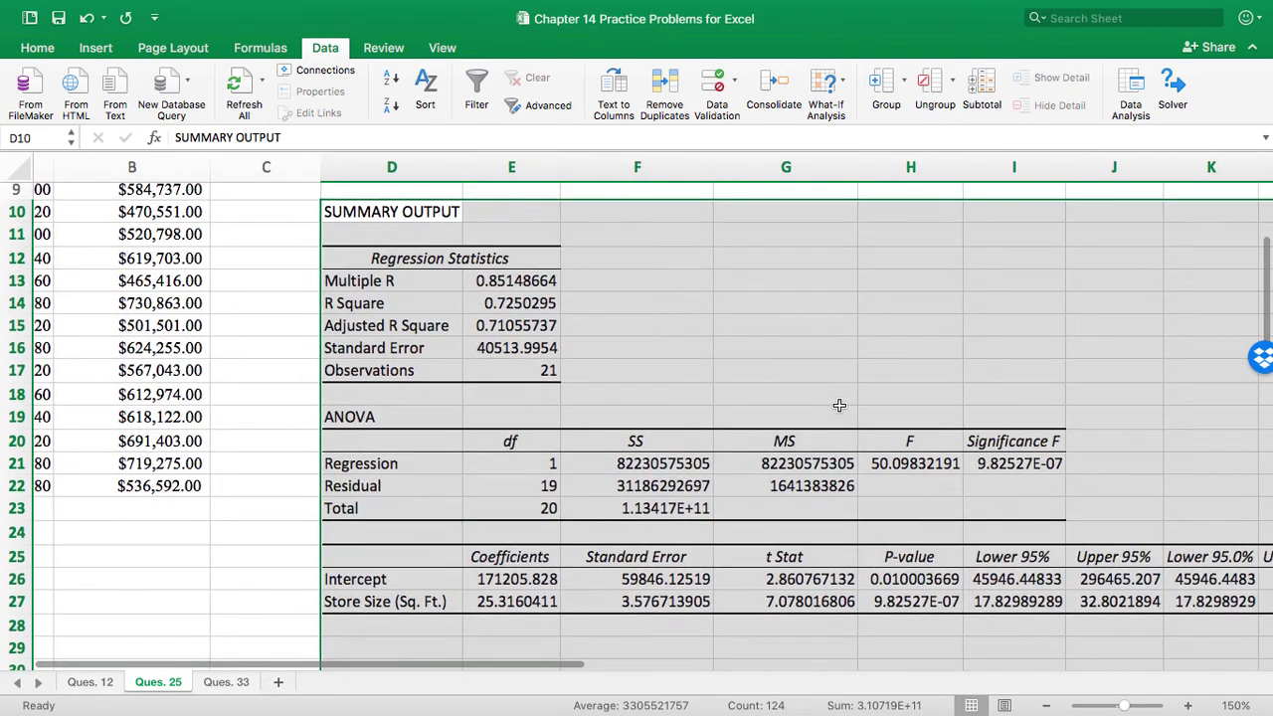
pyautogui.click(736, 370)
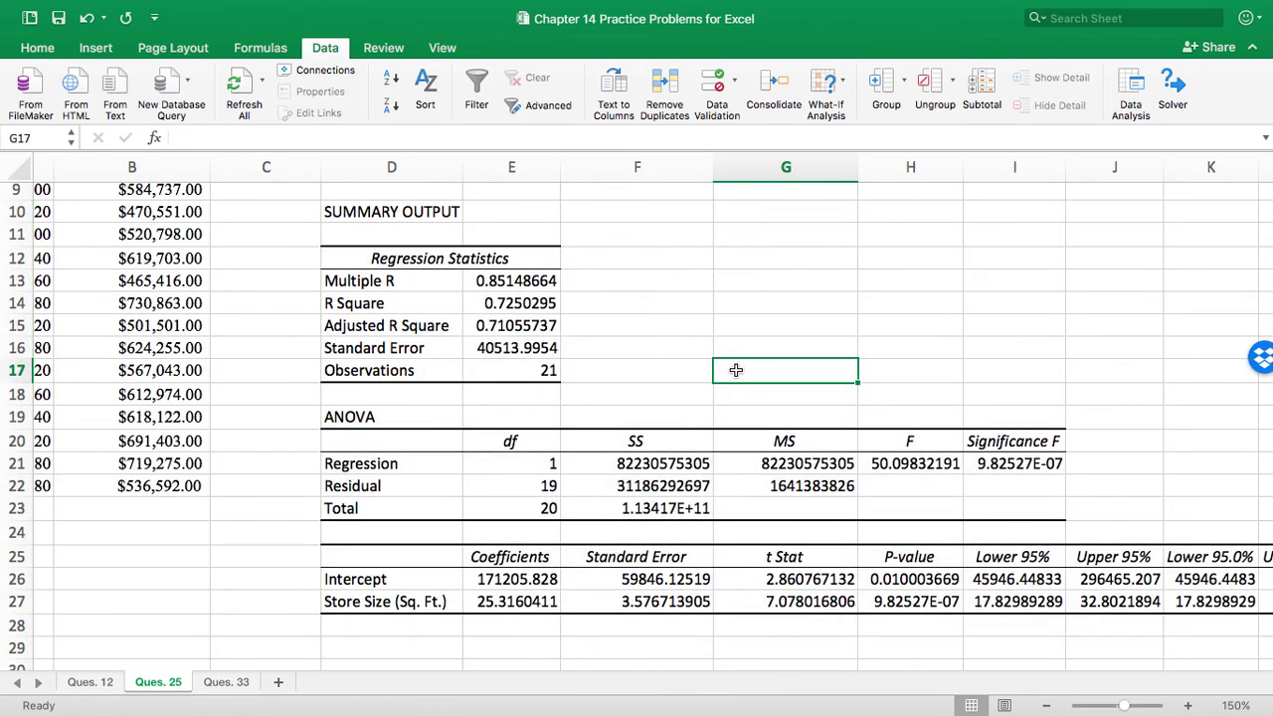
pyautogui.click(685, 509)
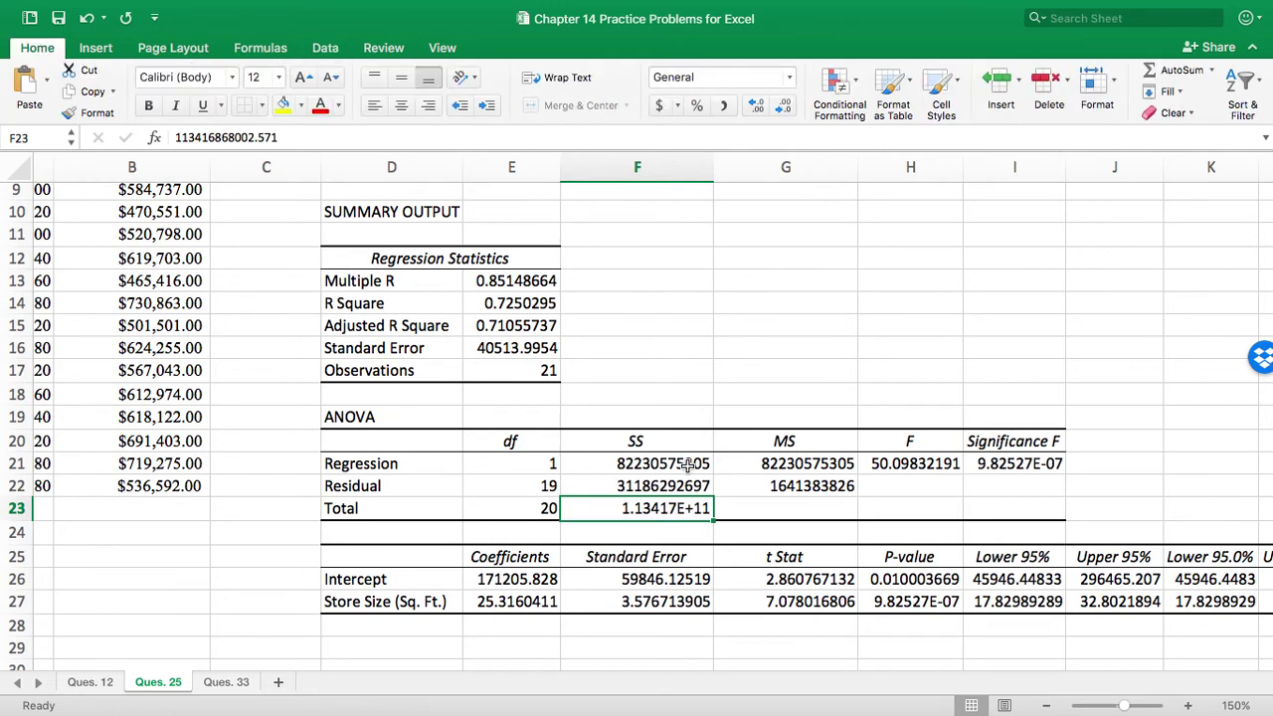
pyautogui.moveTo(687, 464); pyautogui.dragTo(985, 512)
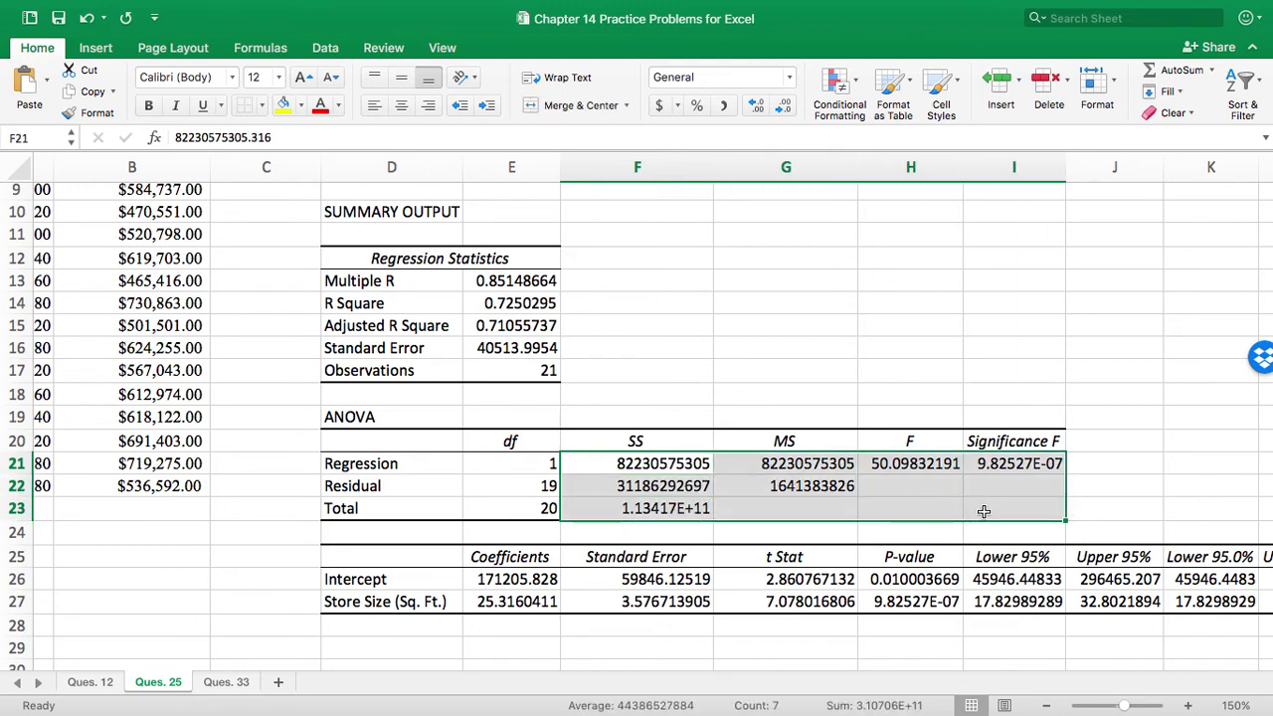
pyautogui.click(782, 108)
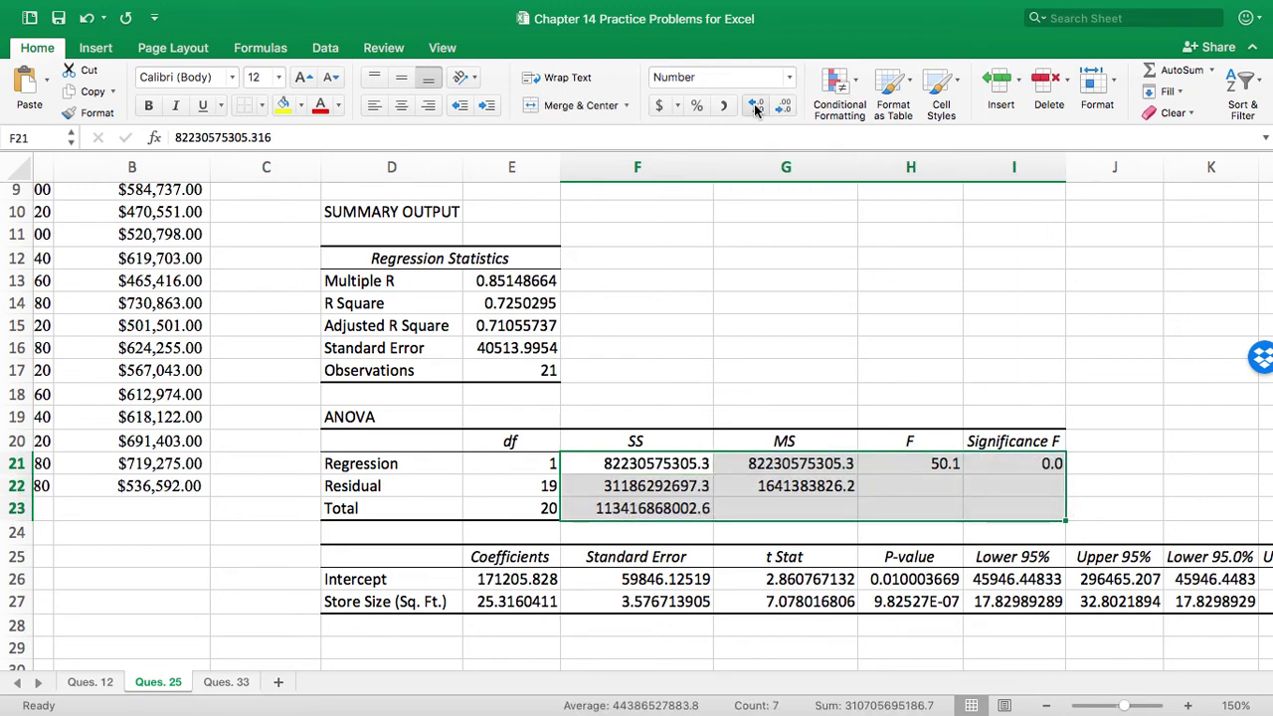
pyautogui.click(784, 107)
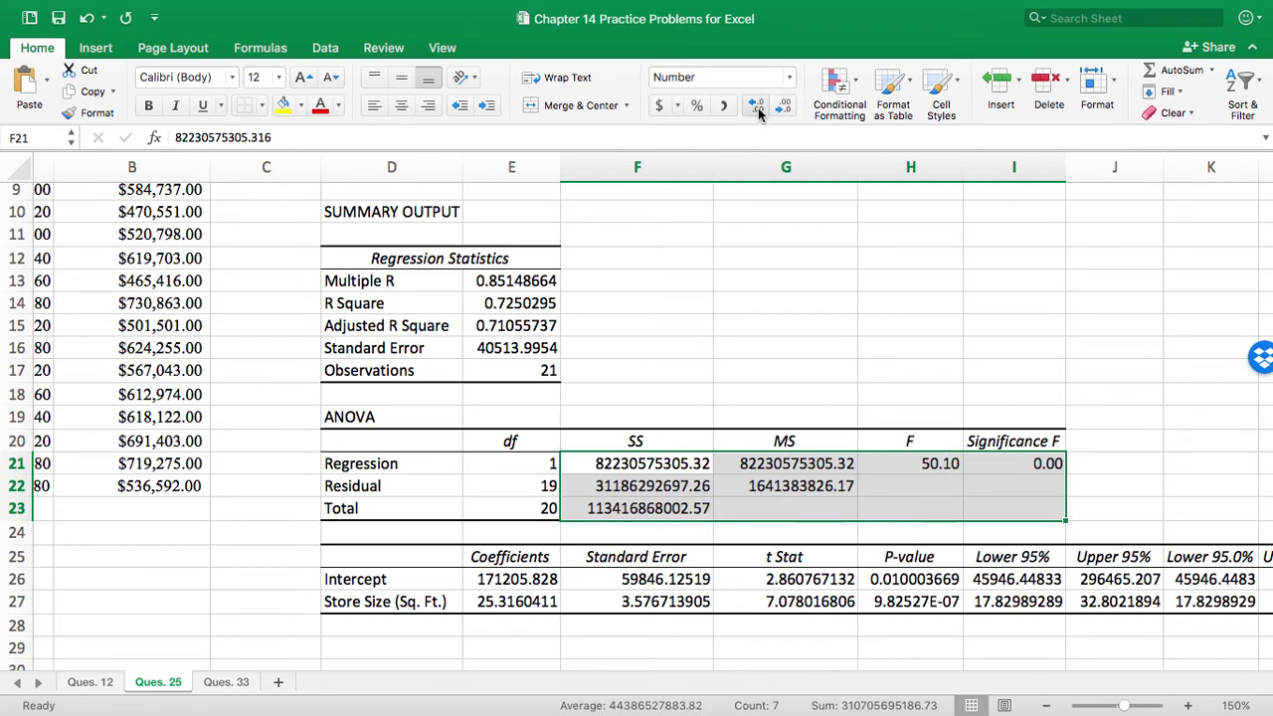
pyautogui.click(757, 111)
pyautogui.click(758, 111)
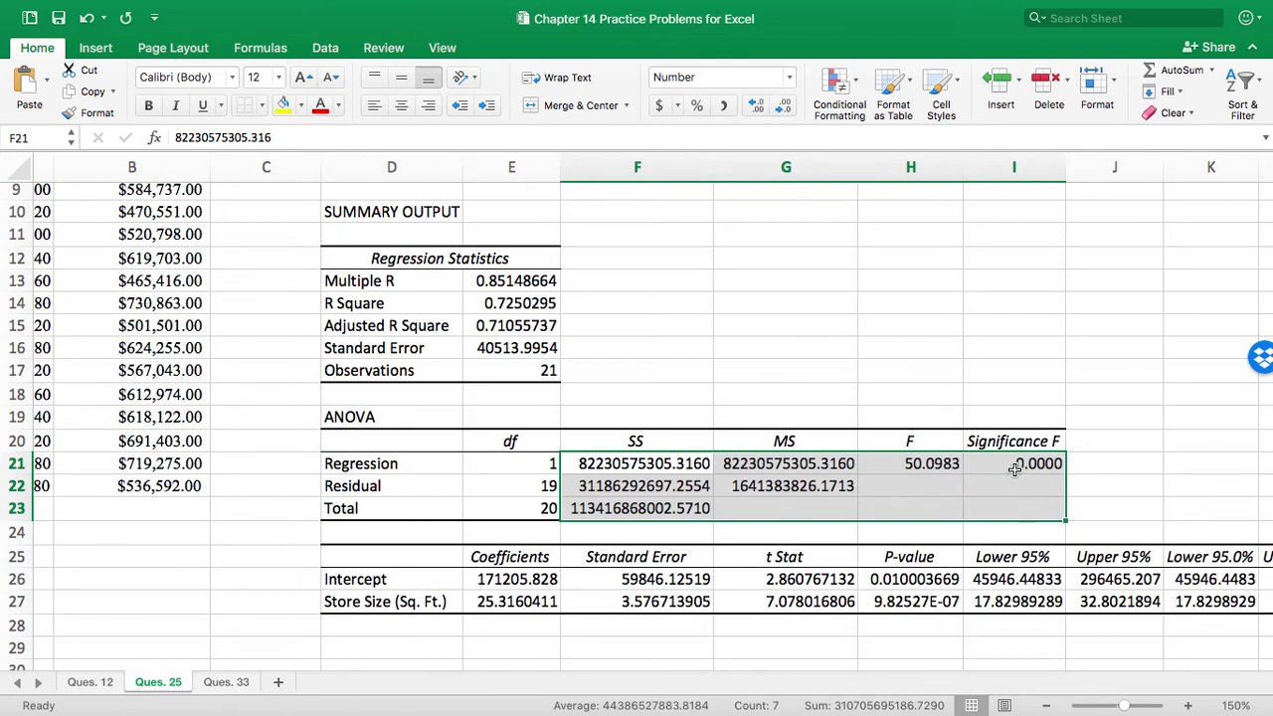
pyautogui.click(789, 76)
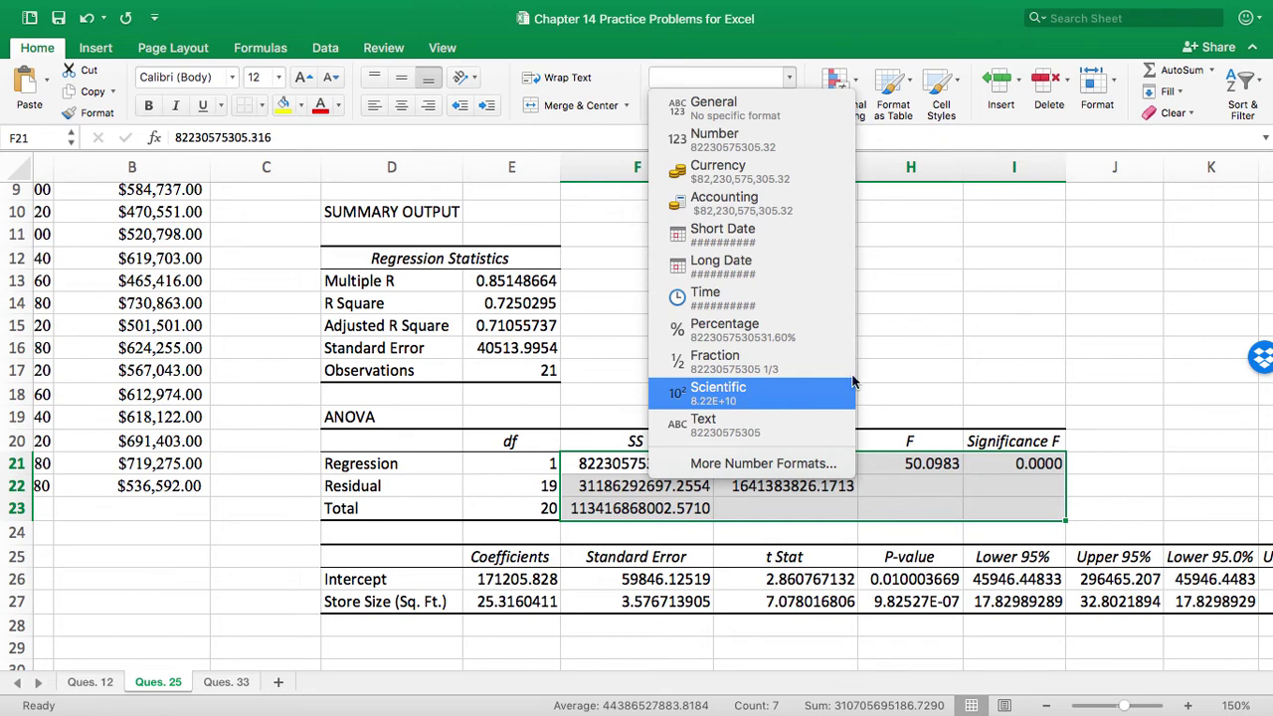
pyautogui.click(989, 338)
pyautogui.click(915, 362)
# Format all values in the coefficients table (E26:L27), from Coefficients through Upper 95.0%, to four decimal places.
pyautogui.scroll(-4, 461, 501)
pyautogui.hscroll(1, 460, 500)
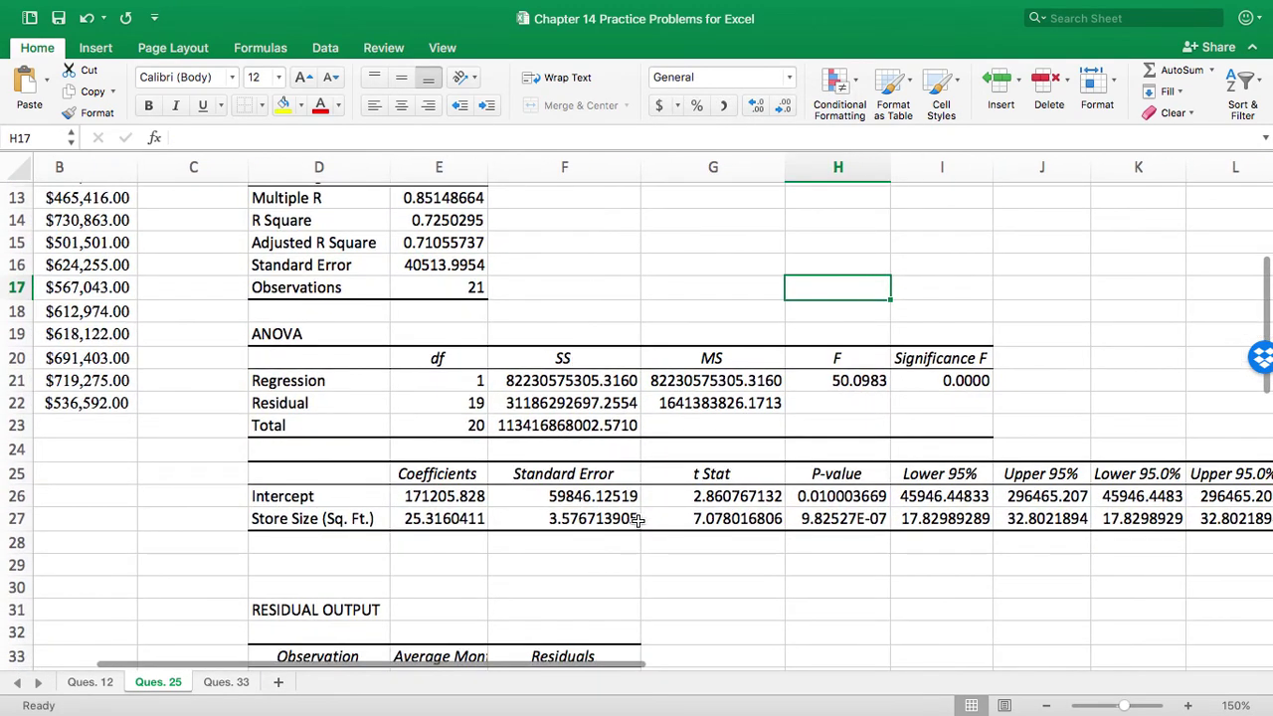
pyautogui.click(461, 501)
pyautogui.hscroll(2, 460, 500)
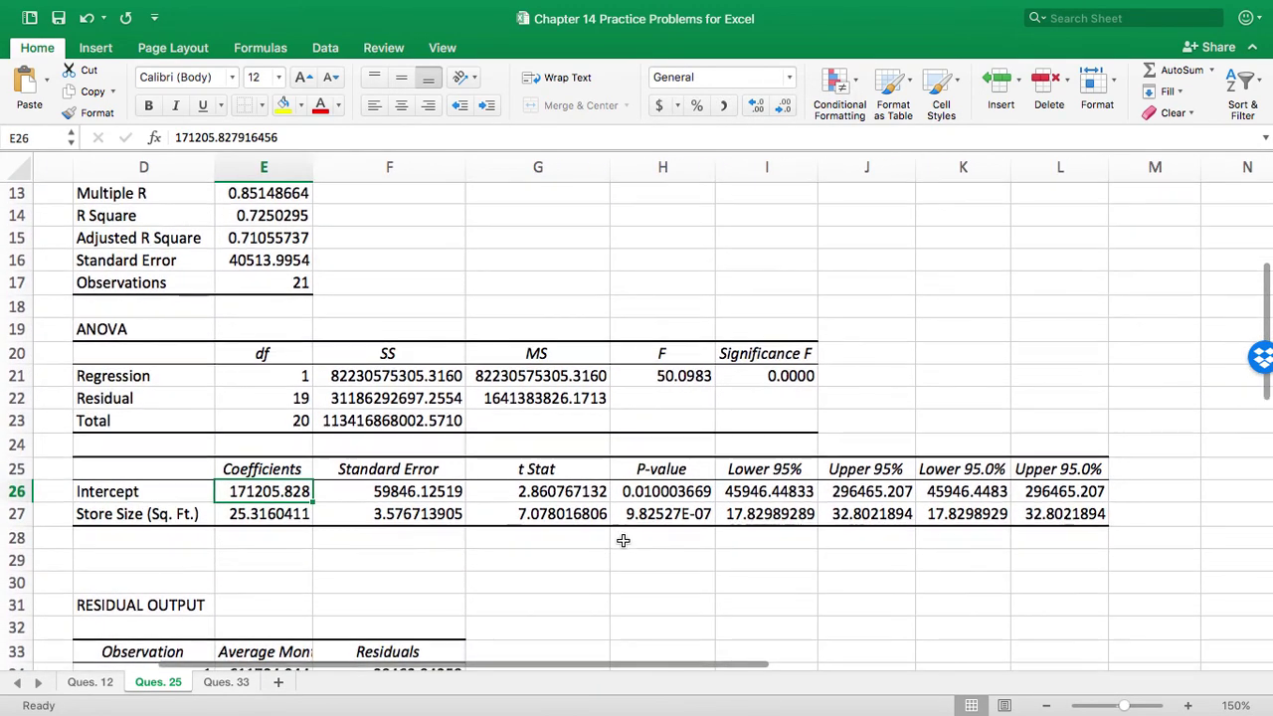
pyautogui.keyDown('shift'); pyautogui.click(1042, 513); pyautogui.keyUp('shift')
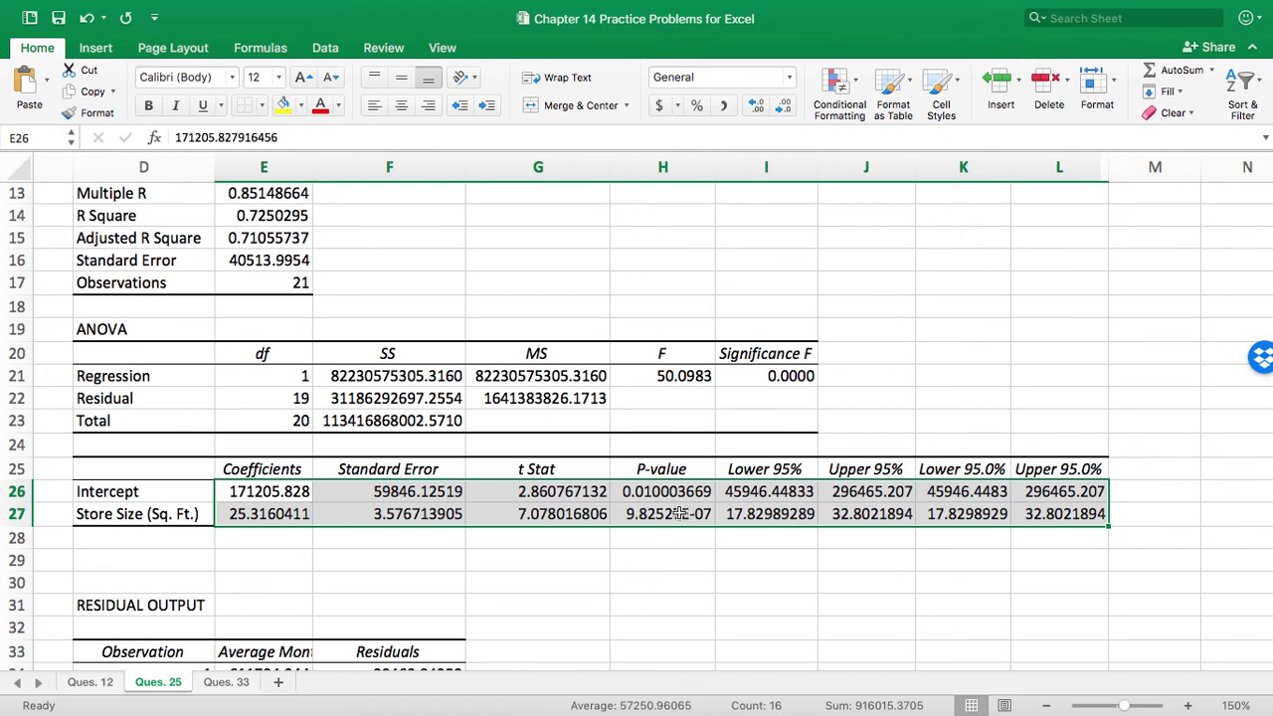
pyautogui.click(755, 108)
pyautogui.click(755, 107)
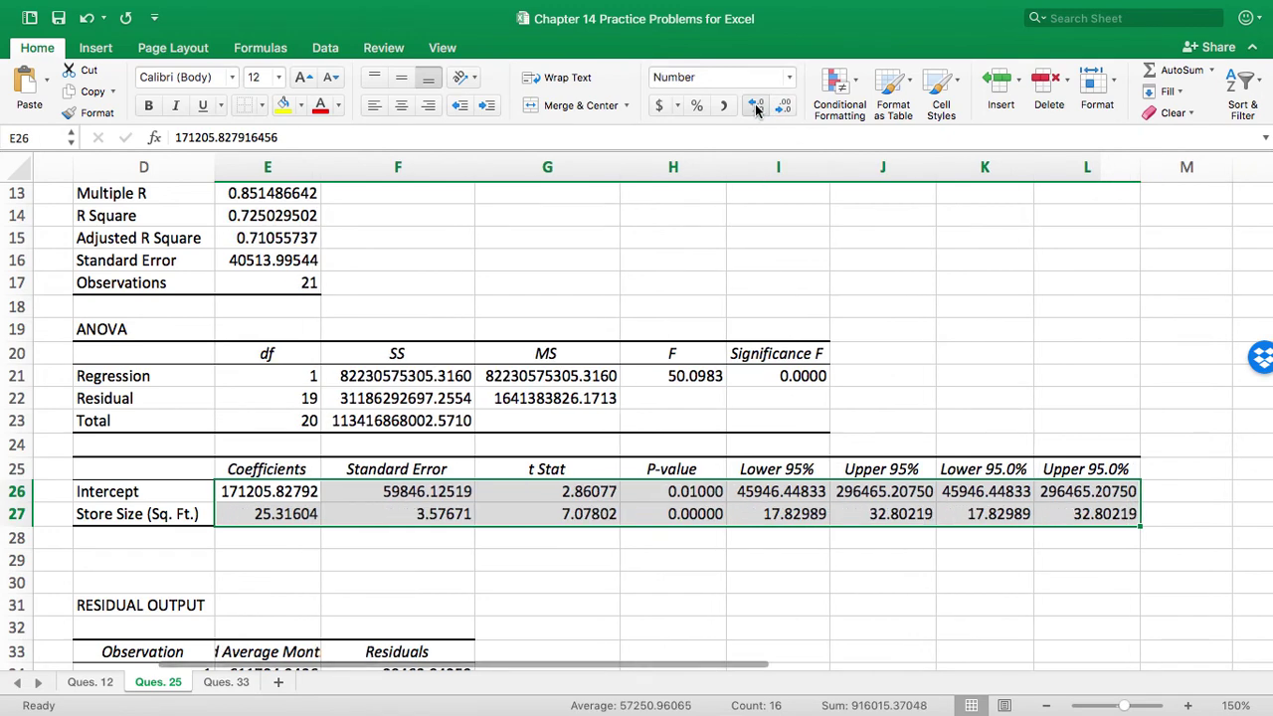
pyautogui.click(785, 107)
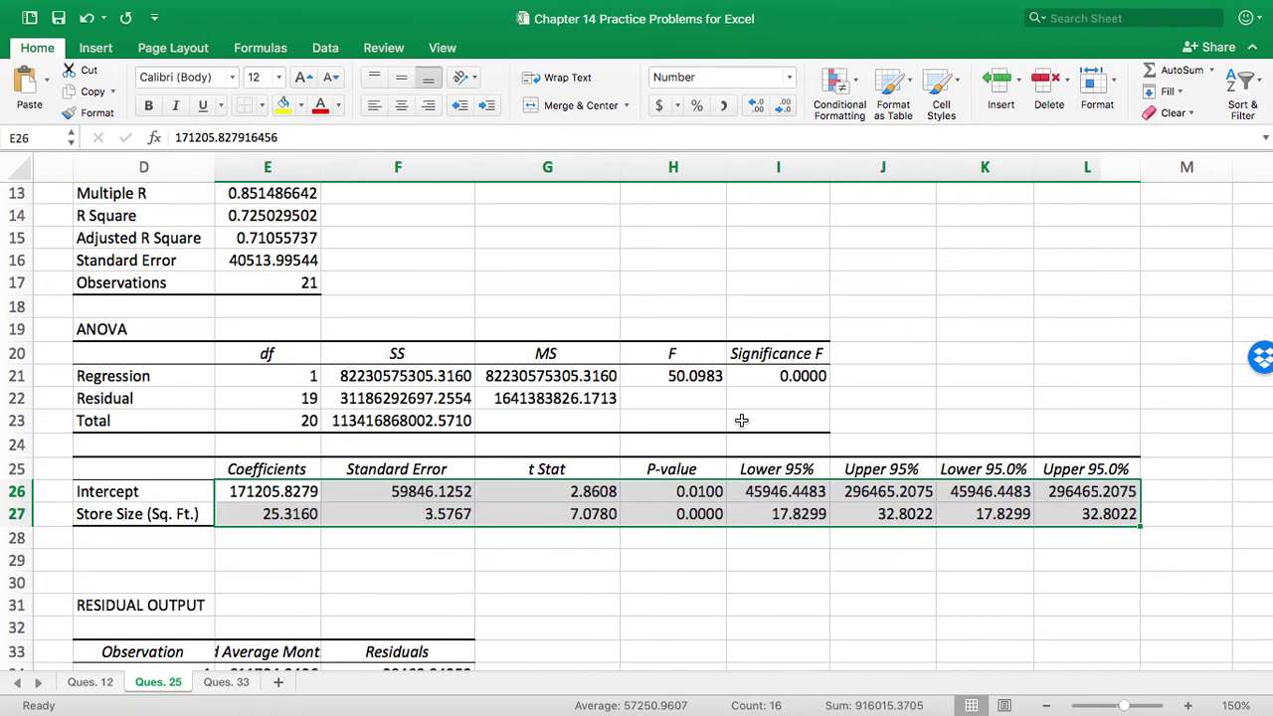
pyautogui.click(526, 577)
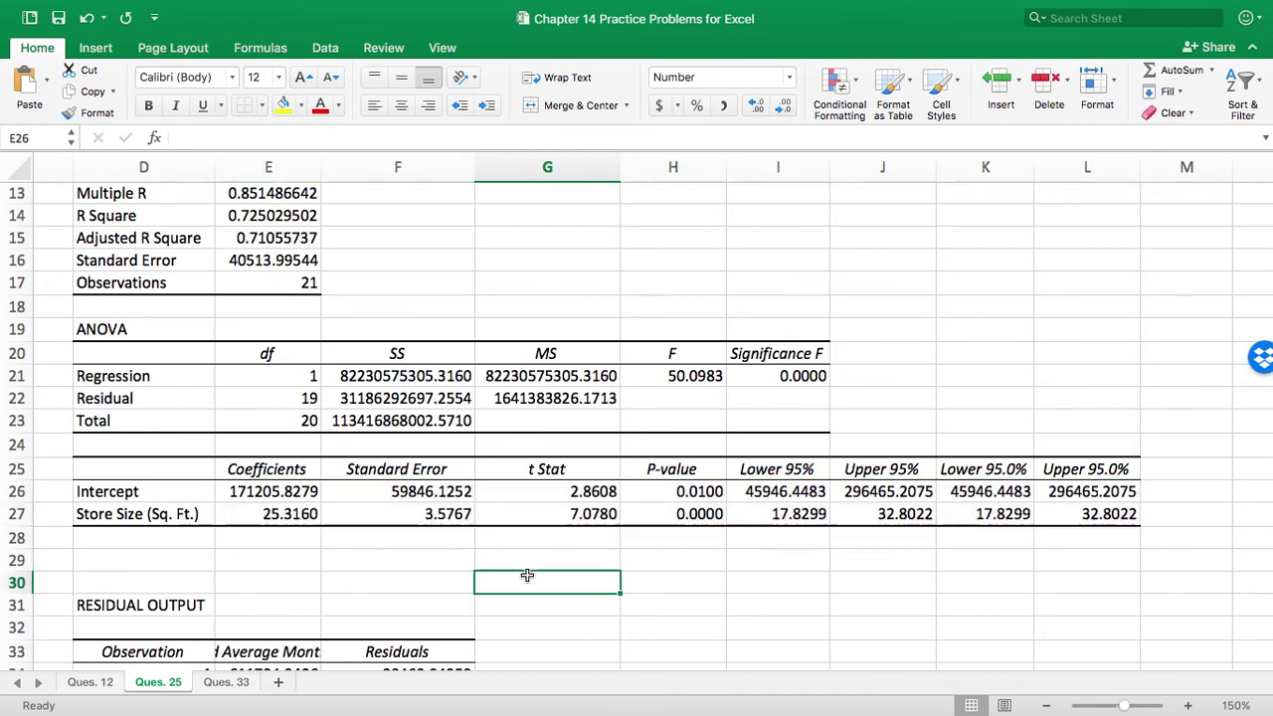
# Examine the residual output table and the regression statistics, including the Multiple R and Observations values.
pyautogui.scroll(-2, 527, 576)
pyautogui.scroll(-5, 527, 576)
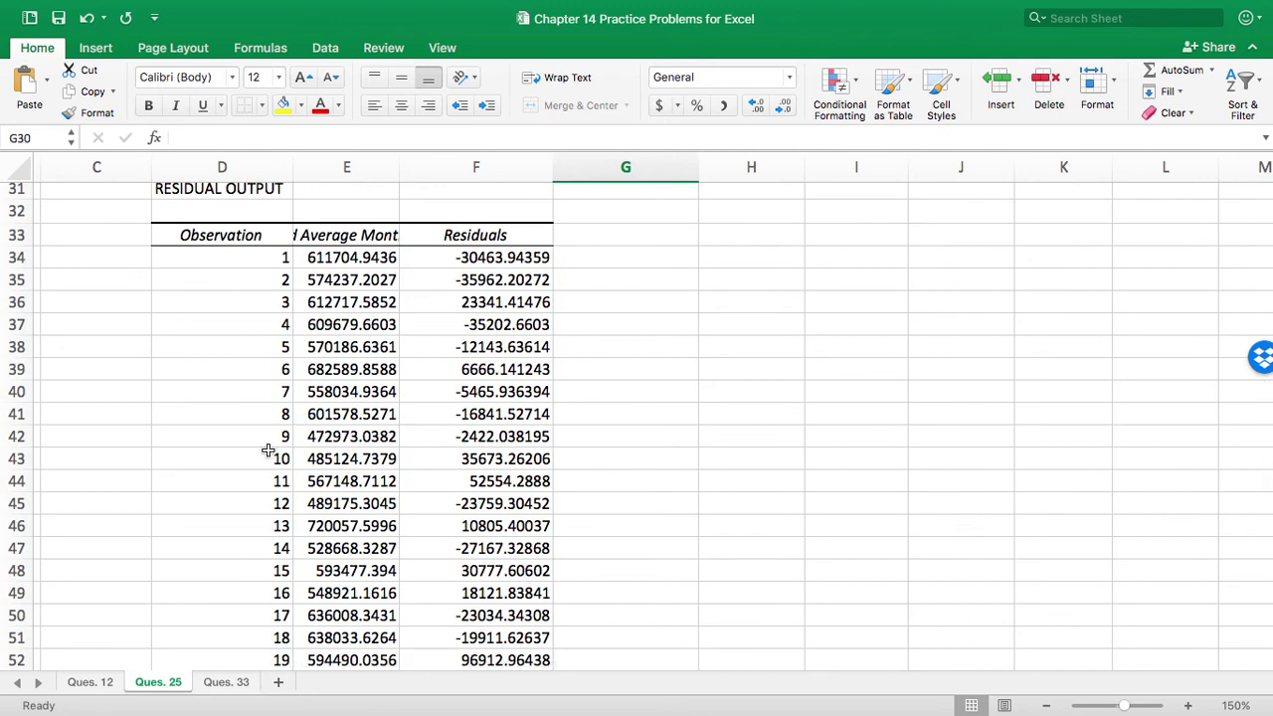
pyautogui.scroll(1, 398, 445)
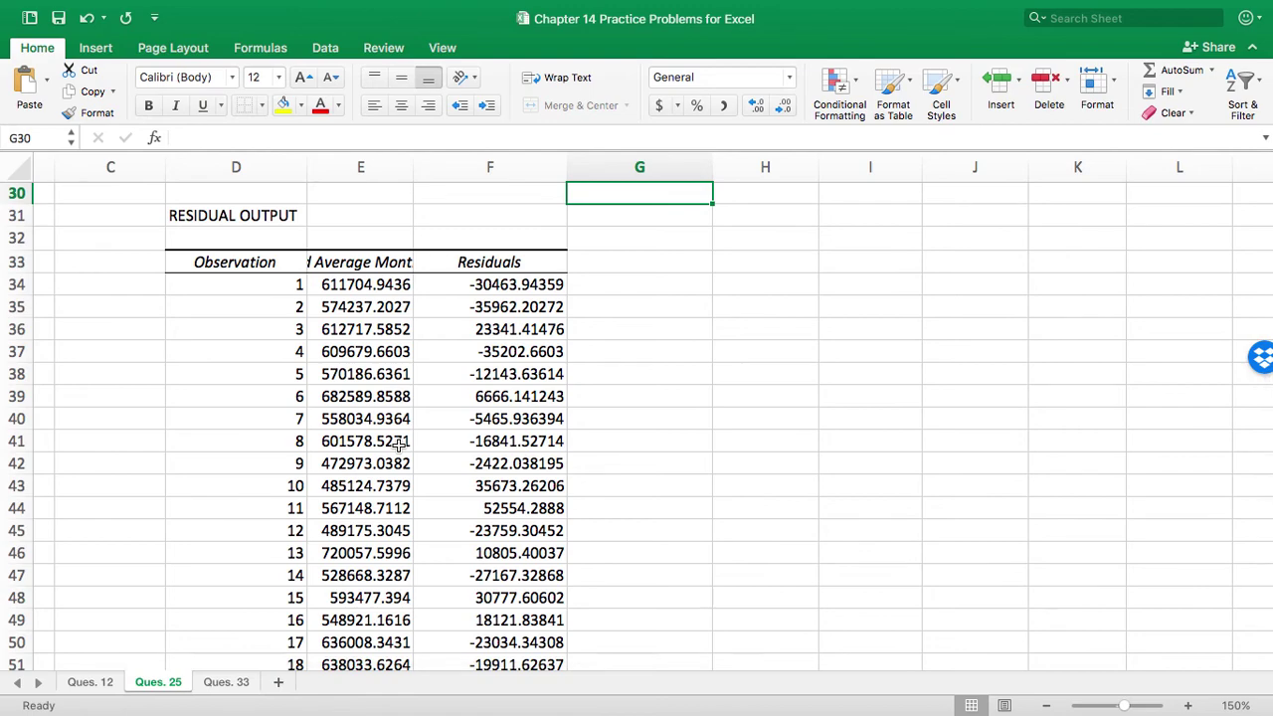
pyautogui.scroll(10, 398, 445)
pyautogui.scroll(2, 398, 445)
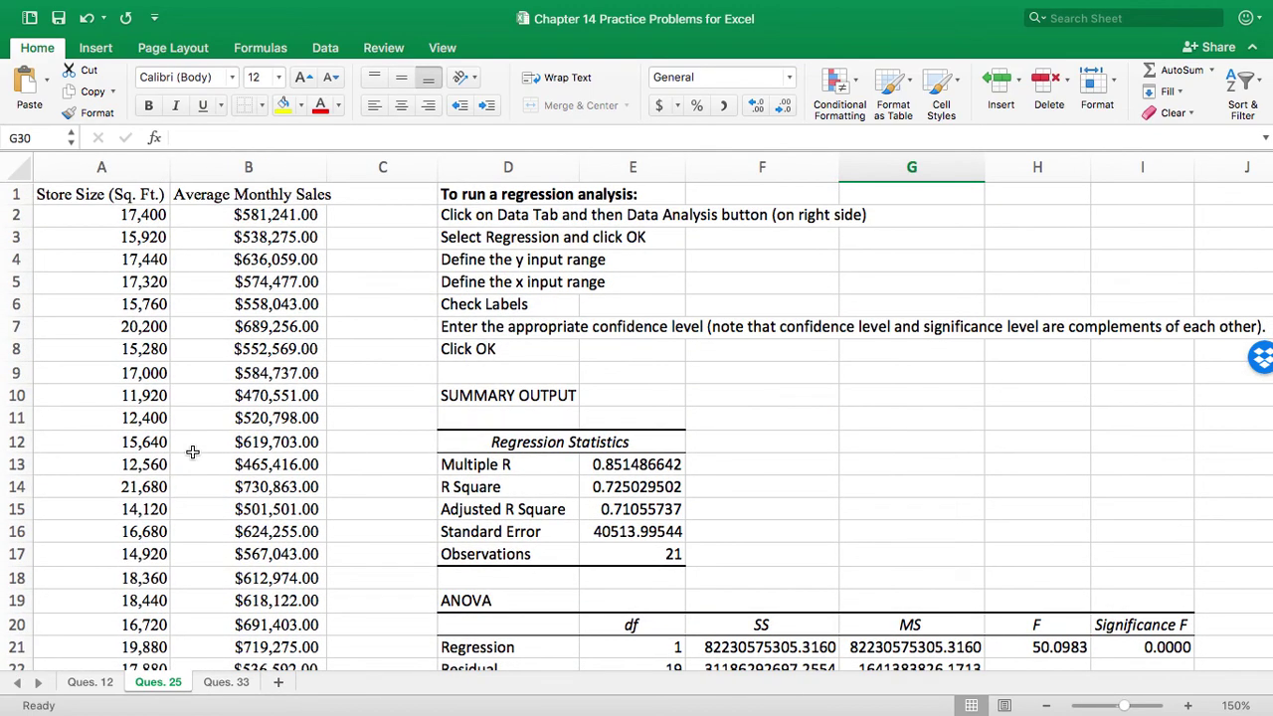
pyautogui.scroll(-4, 808, 518)
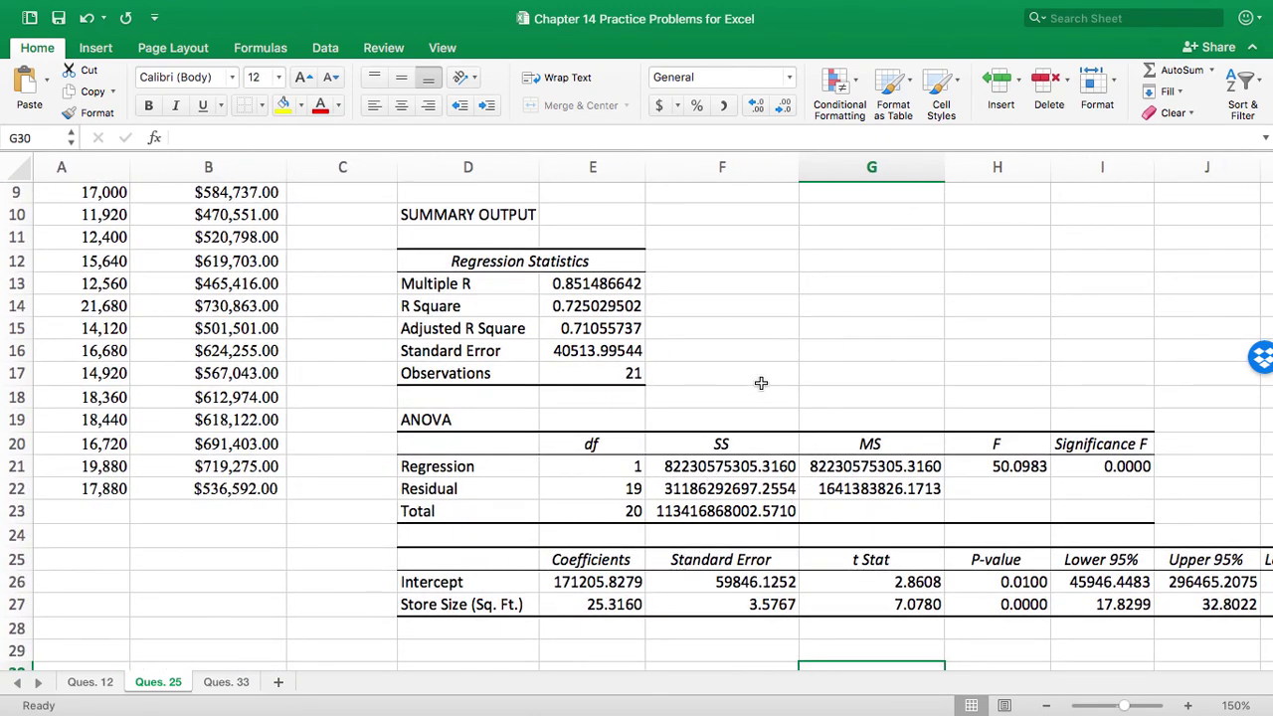
pyautogui.hscroll(2, 761, 383)
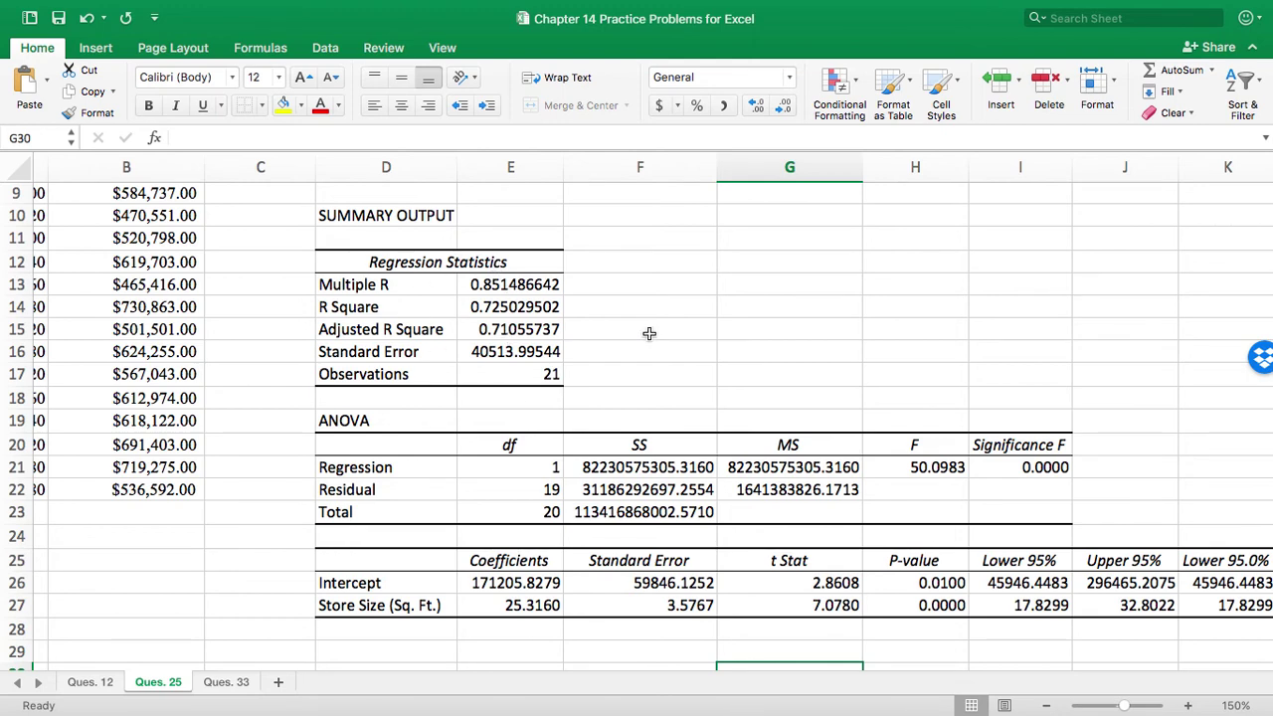
pyautogui.click(541, 284)
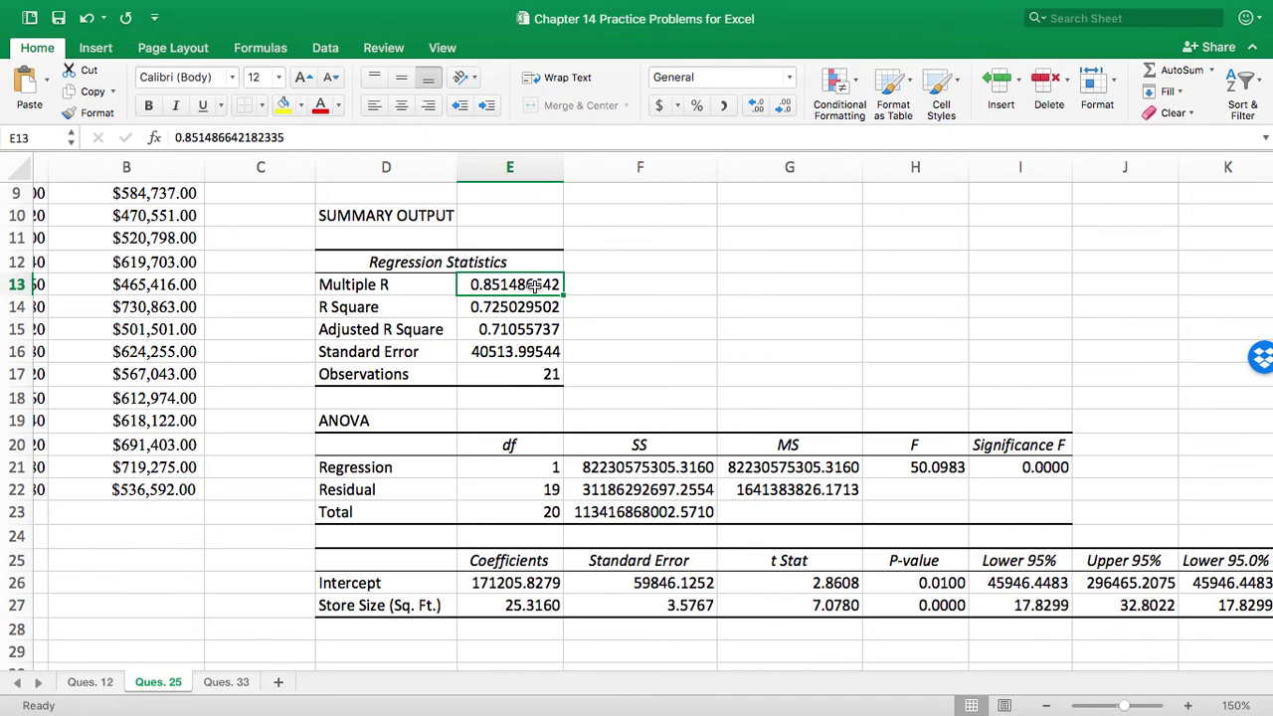
pyautogui.click(525, 373)
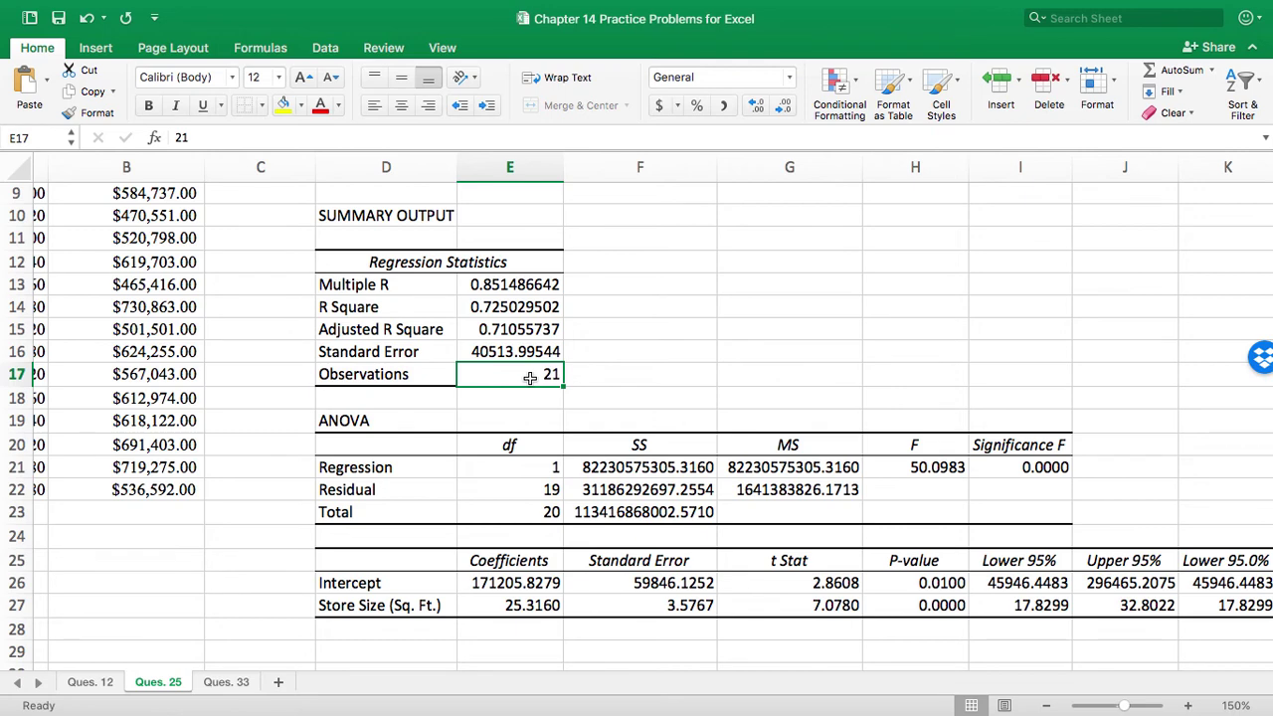
pyautogui.click(639, 652)
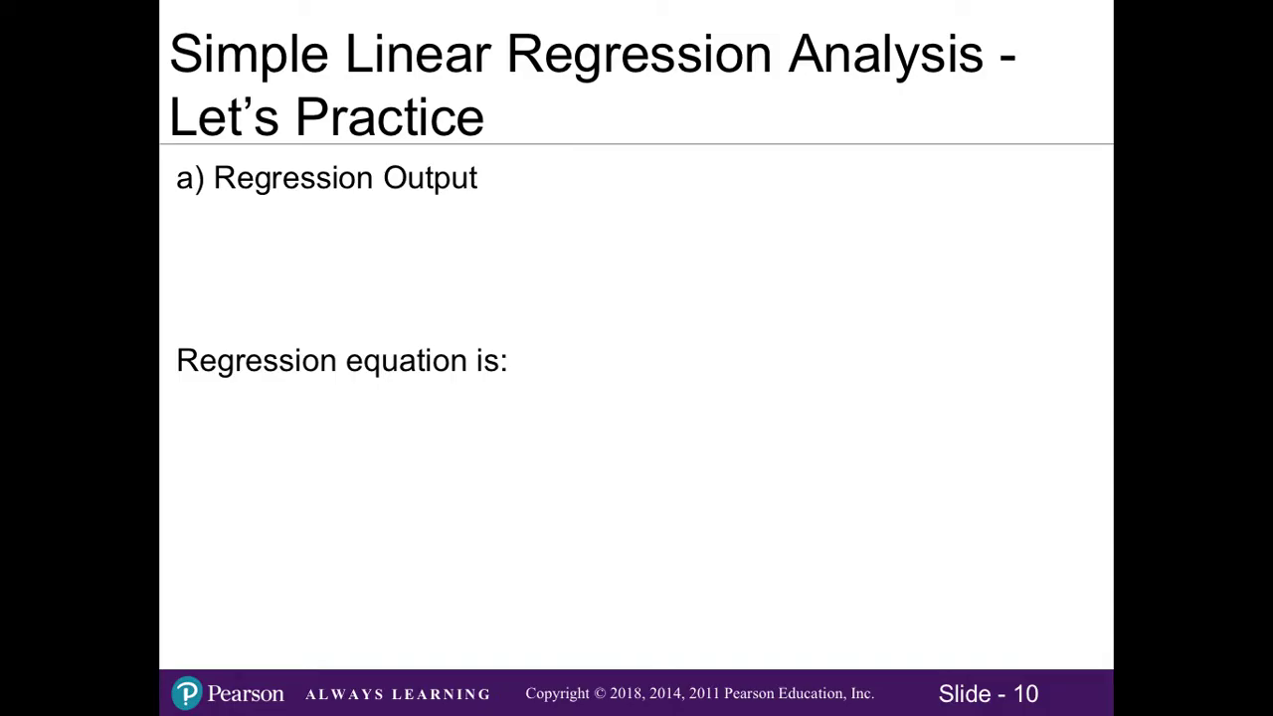
pyautogui.press('Right')
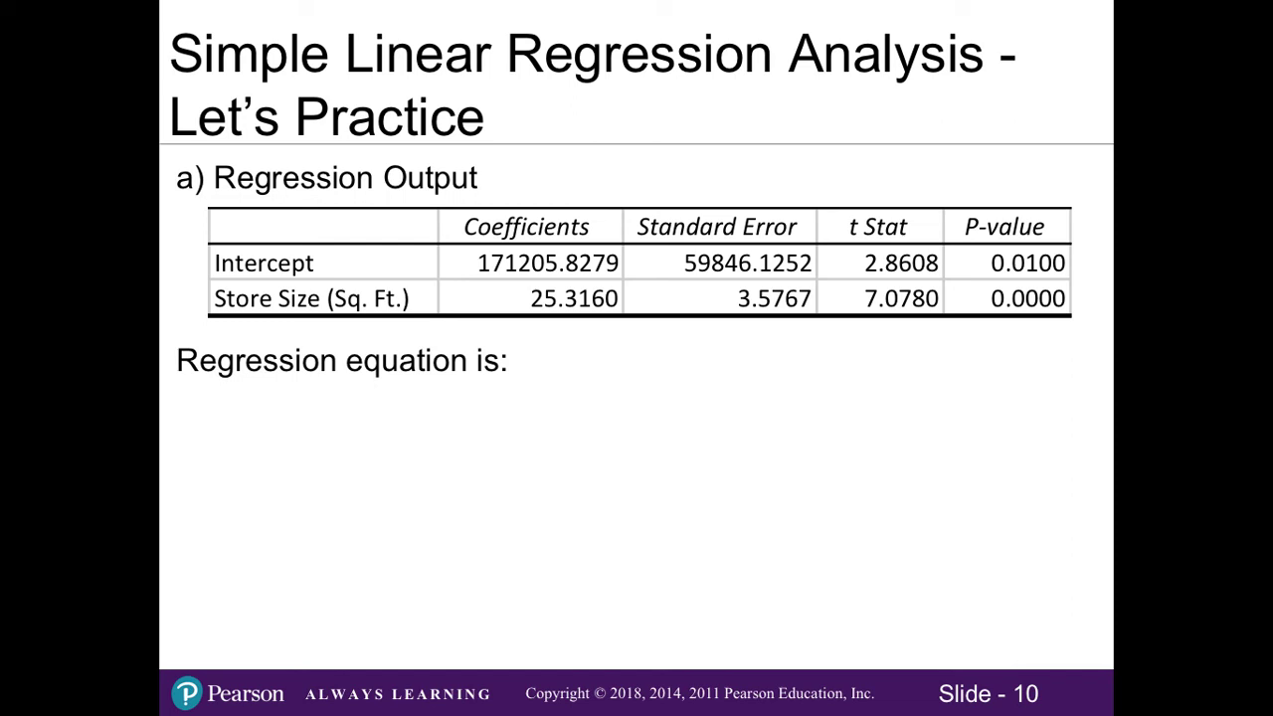
pyautogui.press('Right')
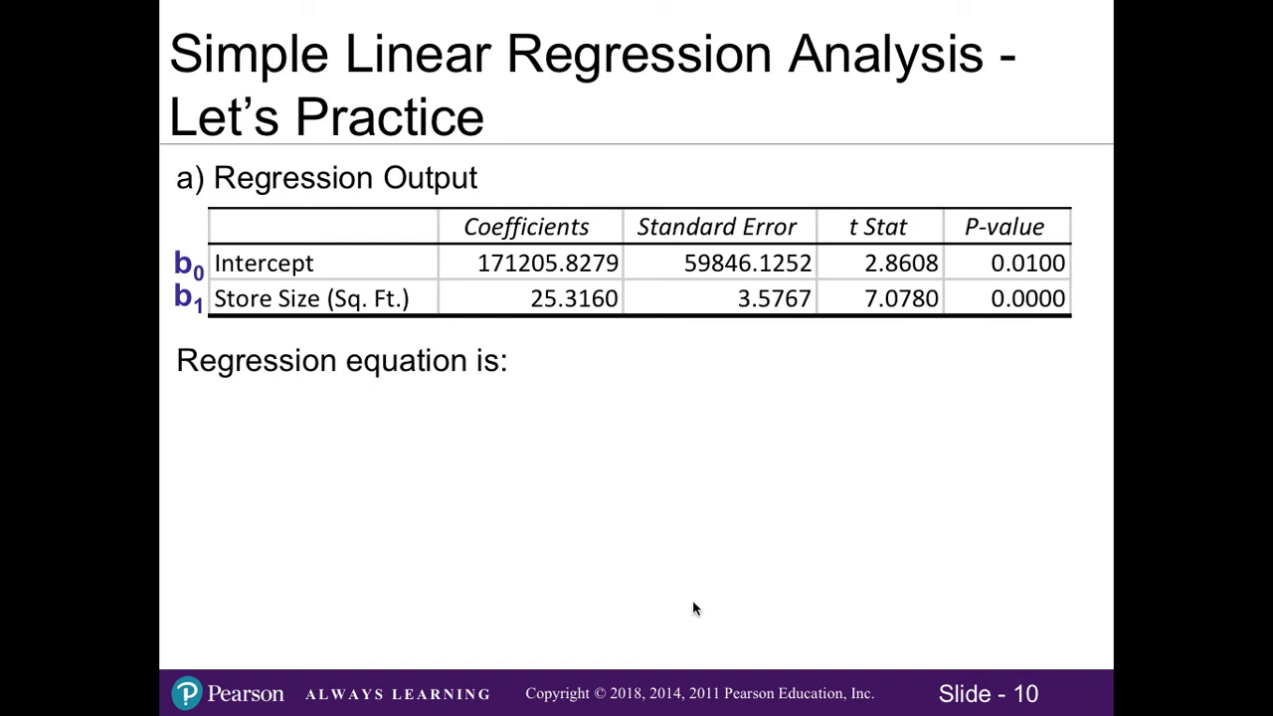